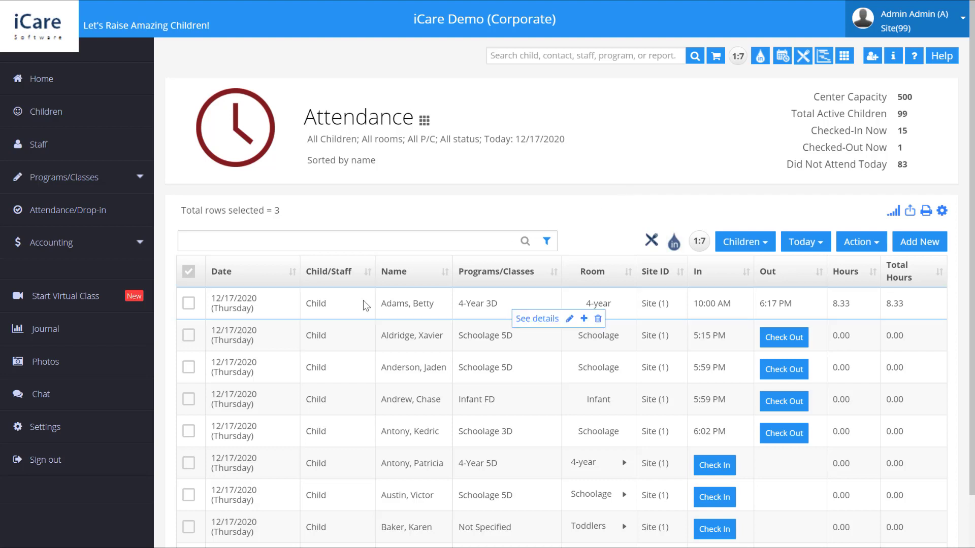
# - Add the Schoolage 3D and 4-Year 5D children, try batch attendance, and dismiss the mixed-status warning
pyautogui.click(186, 431)
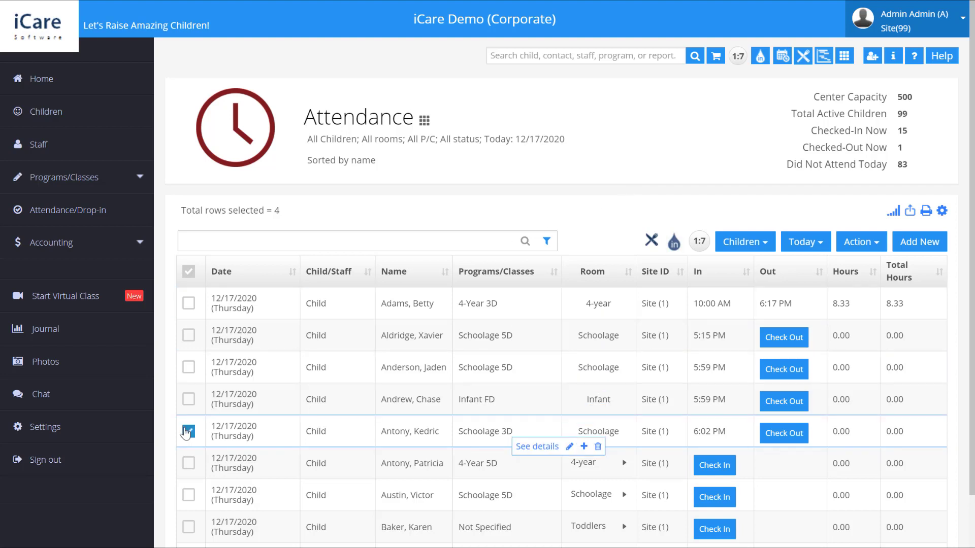
pyautogui.click(189, 464)
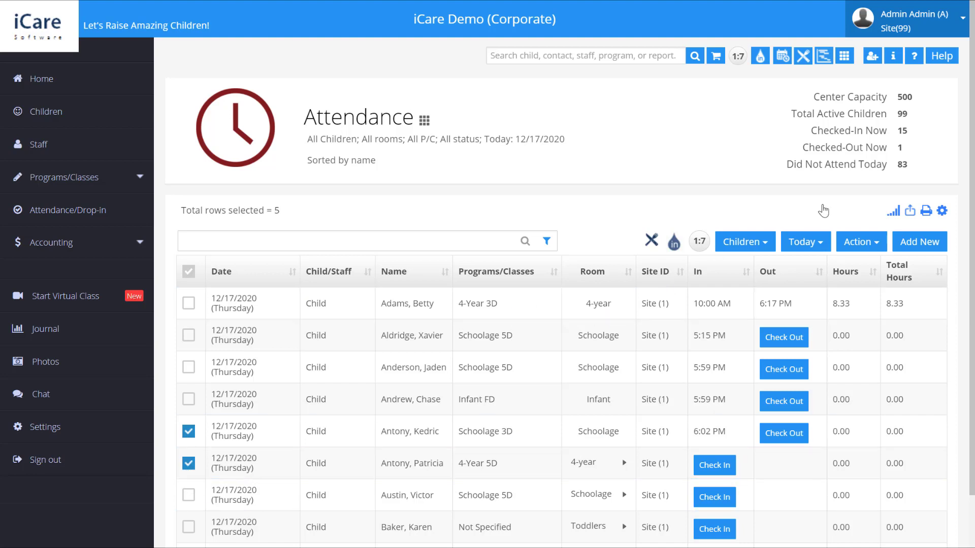
pyautogui.click(859, 243)
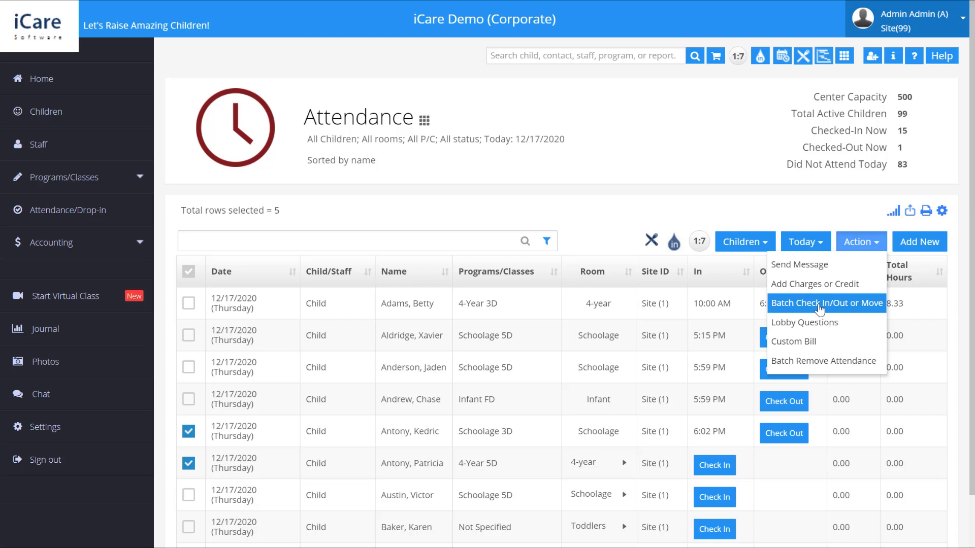
pyautogui.click(820, 303)
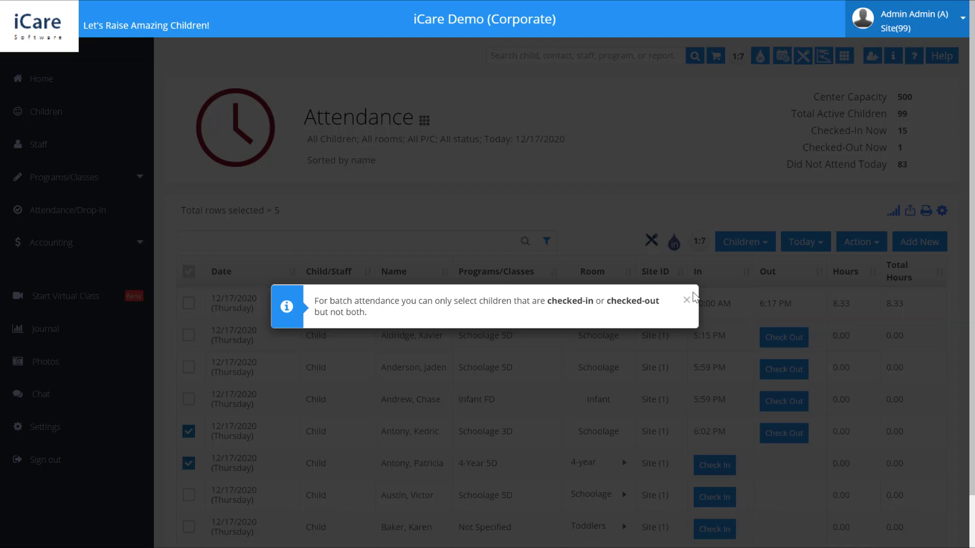
pyautogui.click(686, 302)
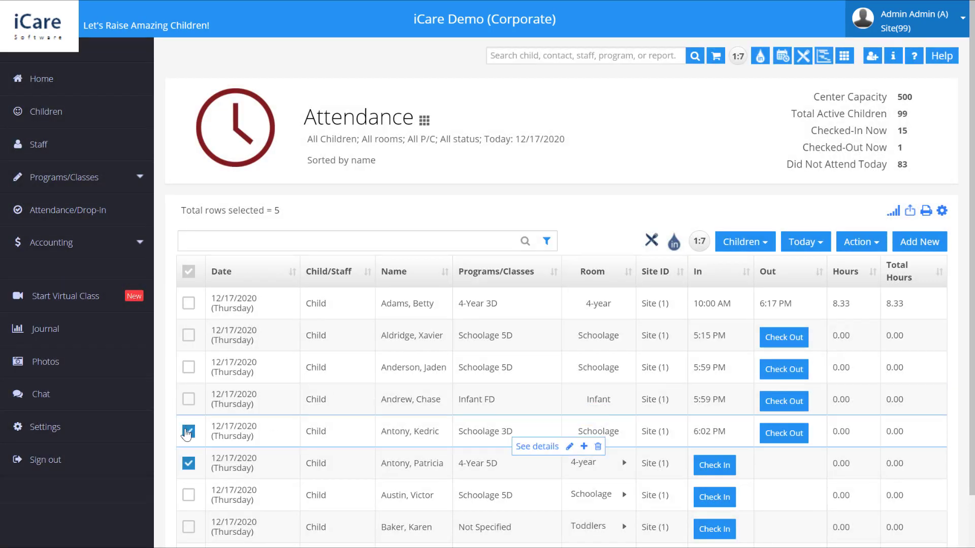
# - Swap the checked-in Schoolage 3D child for the waiting Schoolage 5D and Toddlers children
pyautogui.click(188, 432)
pyautogui.click(188, 497)
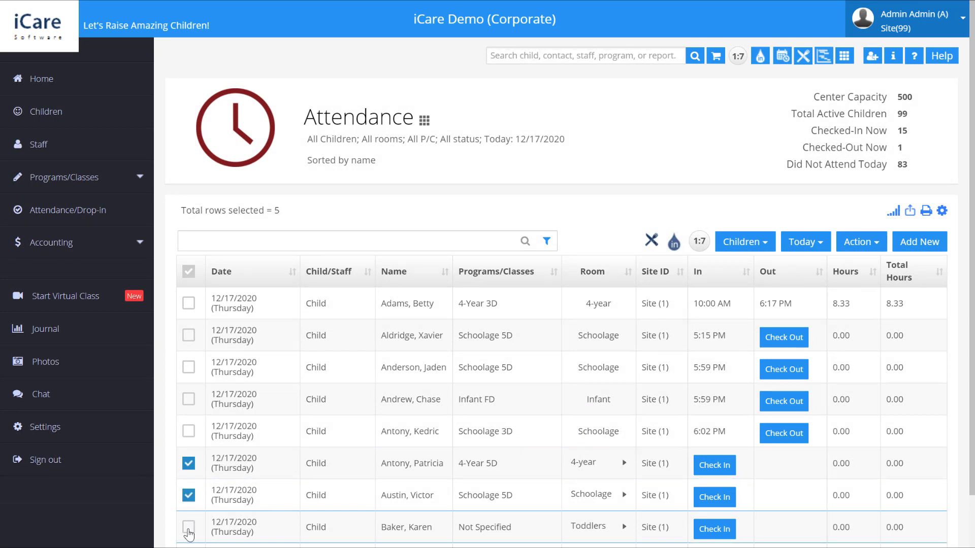
pyautogui.click(188, 530)
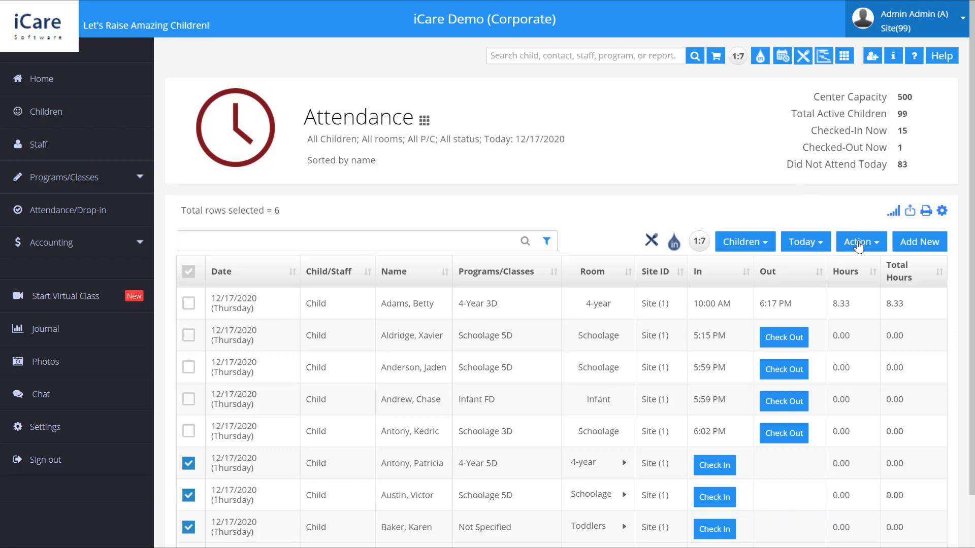
# - Batch check in the three waiting children to their original programs on December 17, 2020
pyautogui.click(859, 251)
pyautogui.click(840, 303)
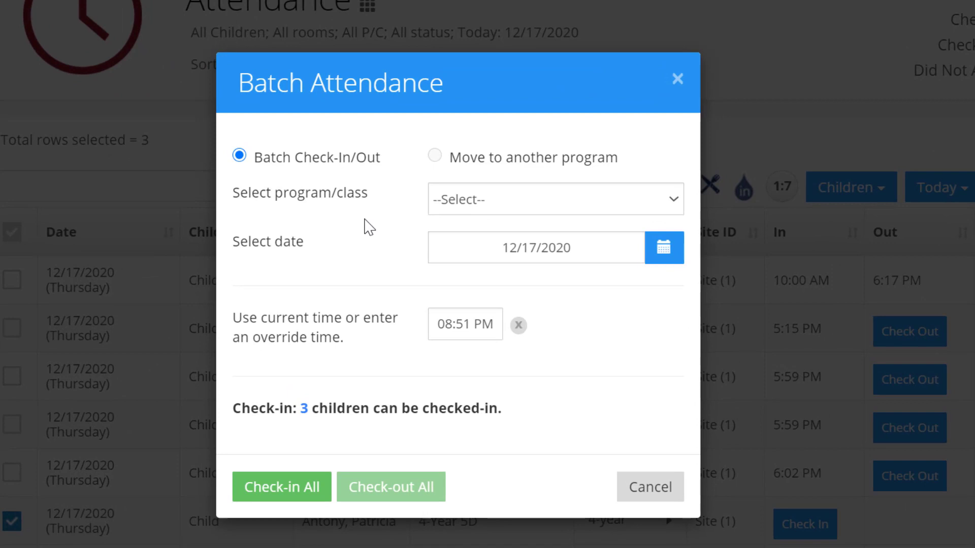
pyautogui.moveTo(480, 203)
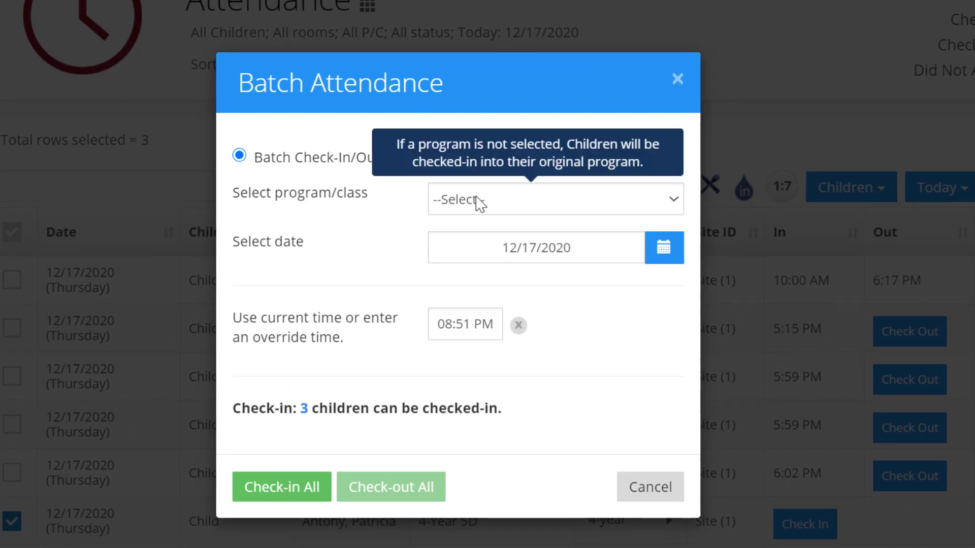
pyautogui.click(480, 203)
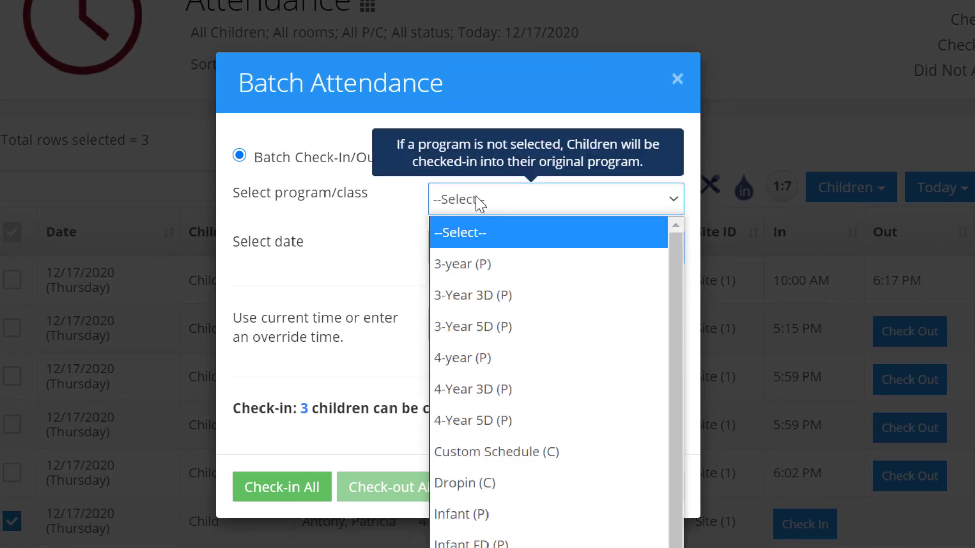
pyautogui.click(408, 254)
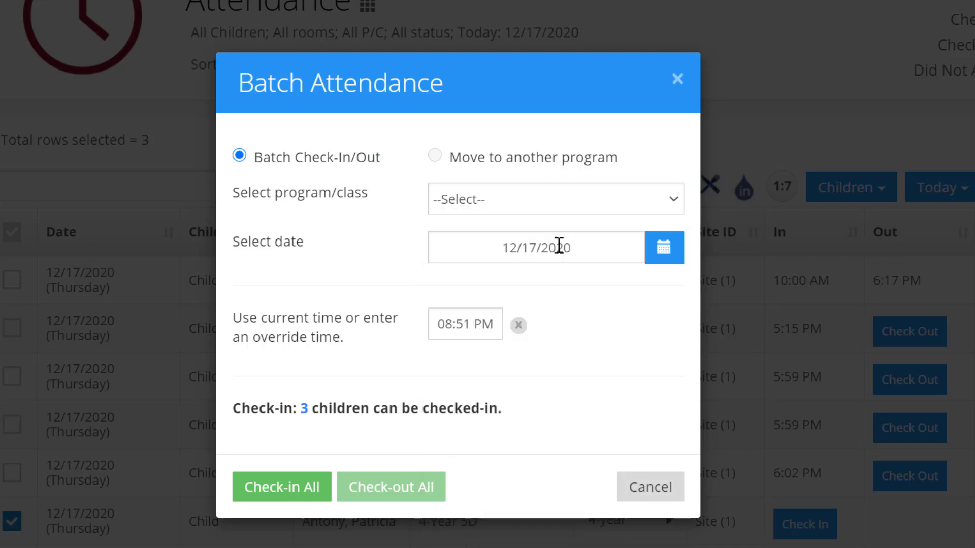
pyautogui.click(651, 258)
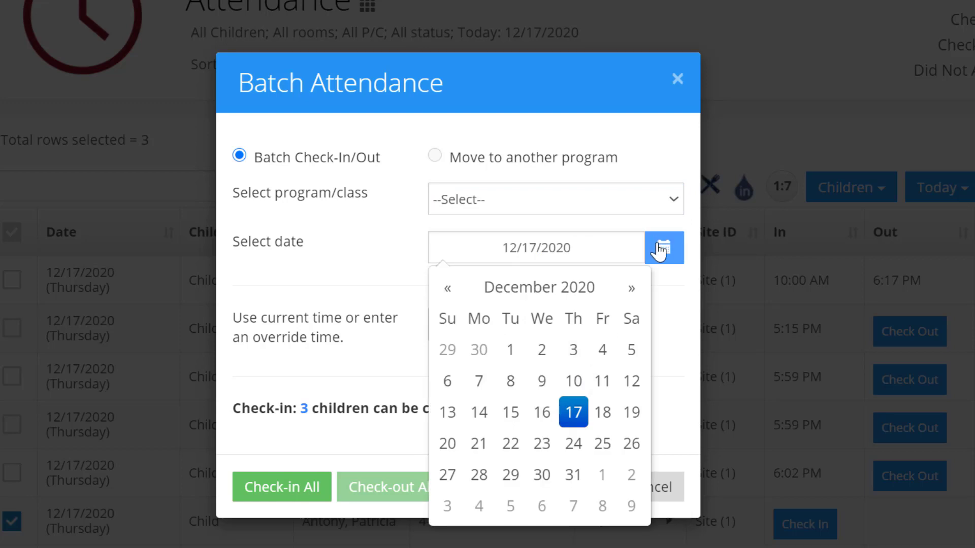
pyautogui.click(363, 252)
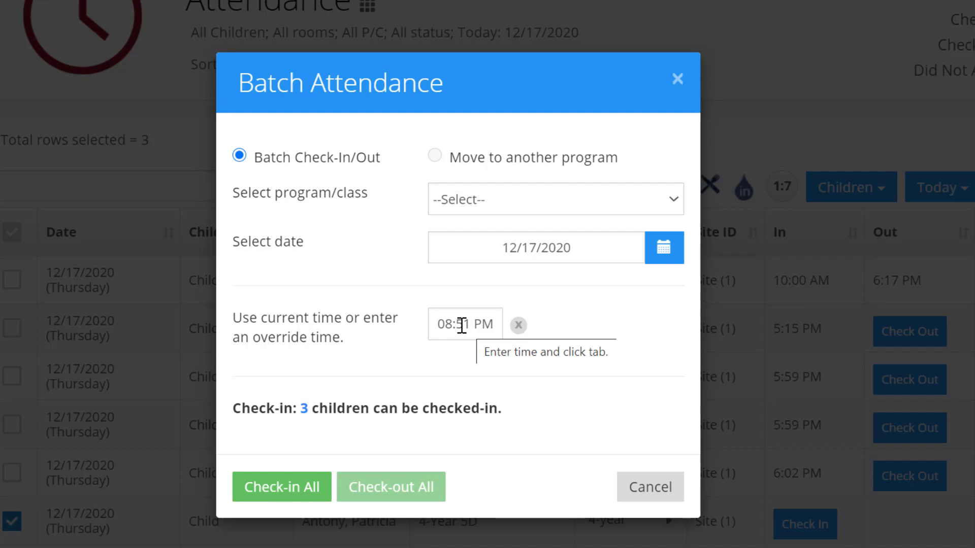
pyautogui.click(304, 410)
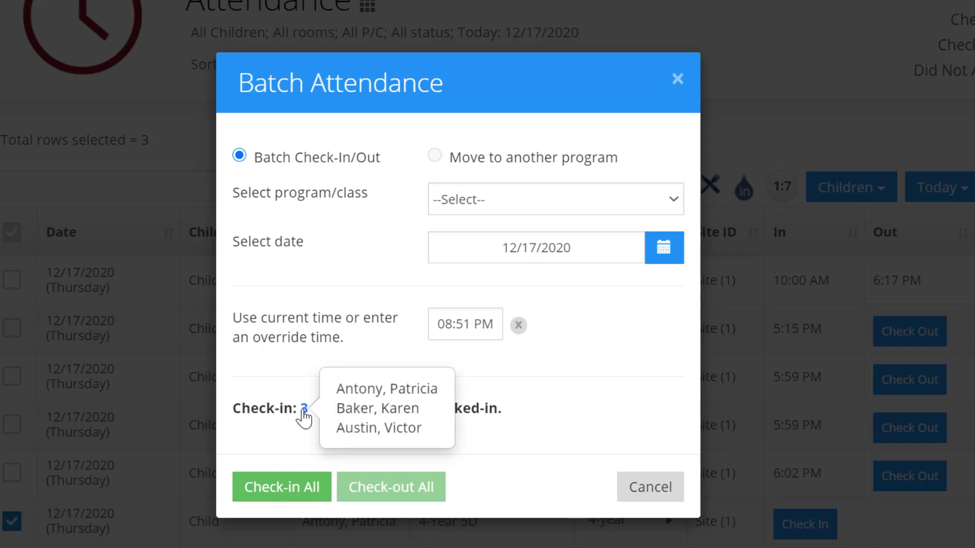
pyautogui.click(295, 384)
pyautogui.click(289, 488)
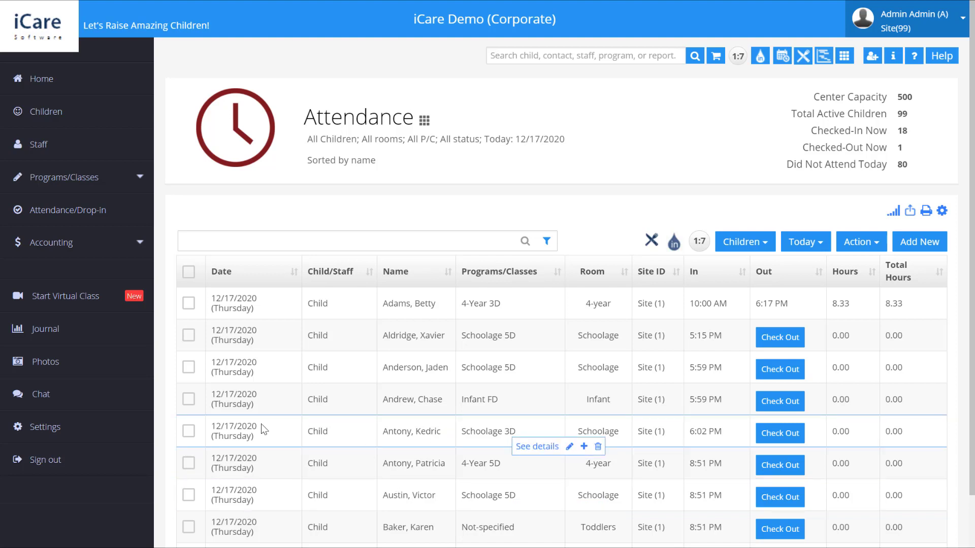
# - Batch check out the Schoolage 3D, Infant FD and Schoolage 5D children, accepting the closing-hours warning
pyautogui.click(186, 433)
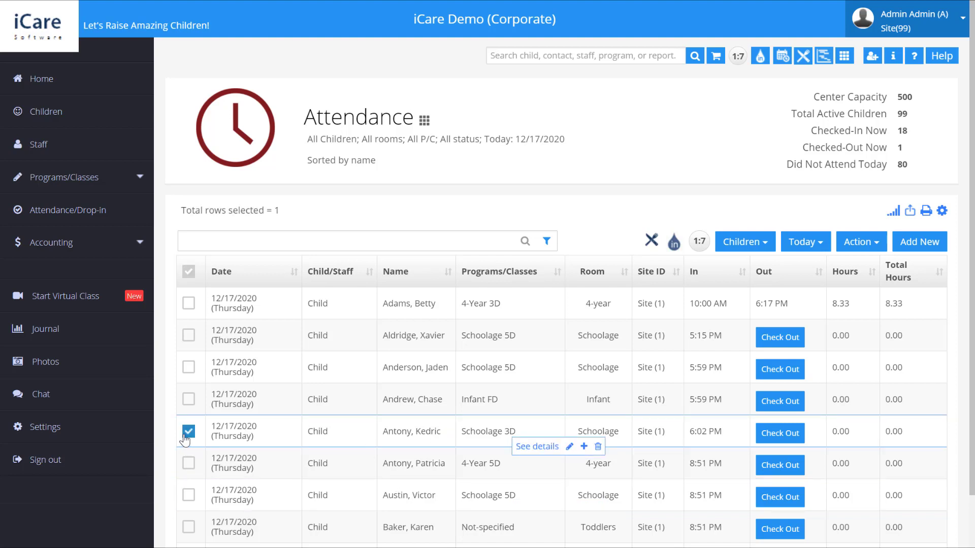
pyautogui.click(188, 400)
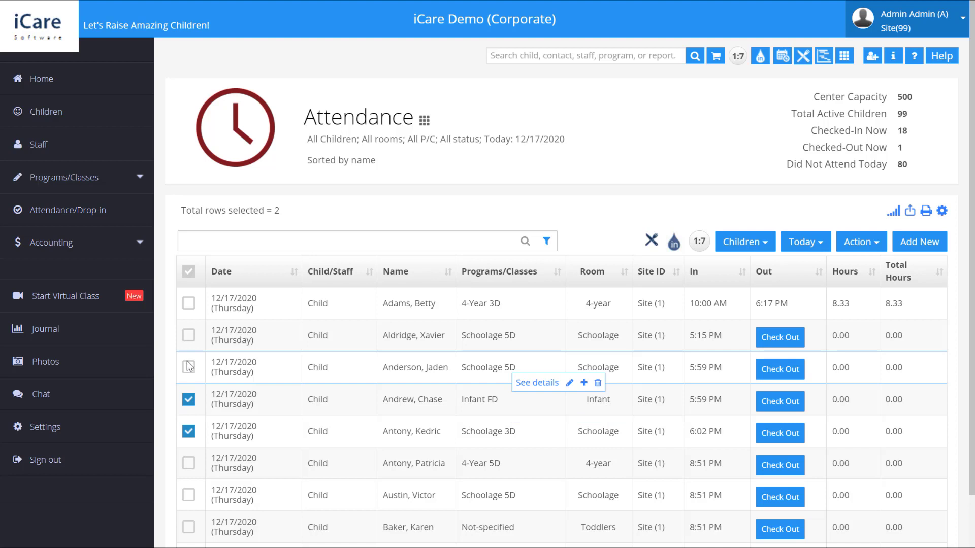
pyautogui.click(188, 368)
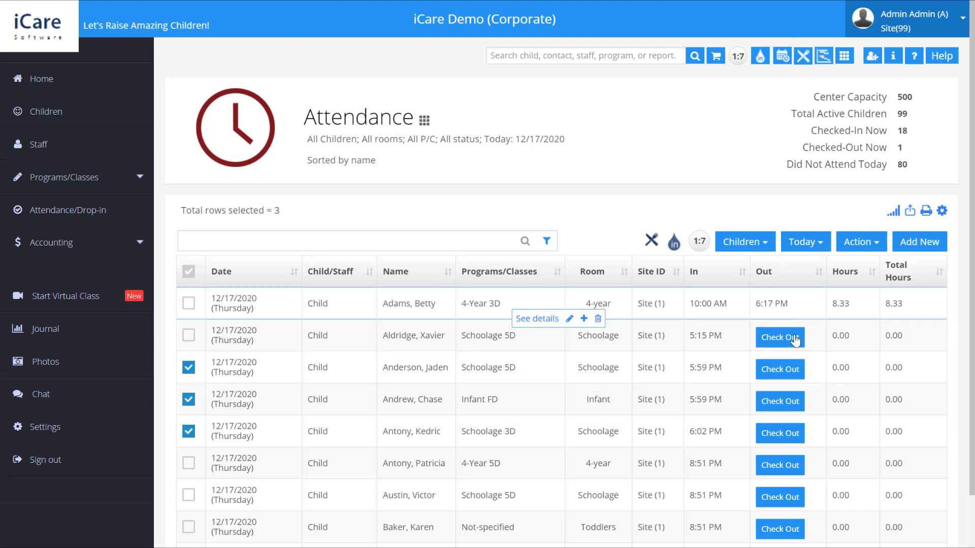
pyautogui.click(865, 245)
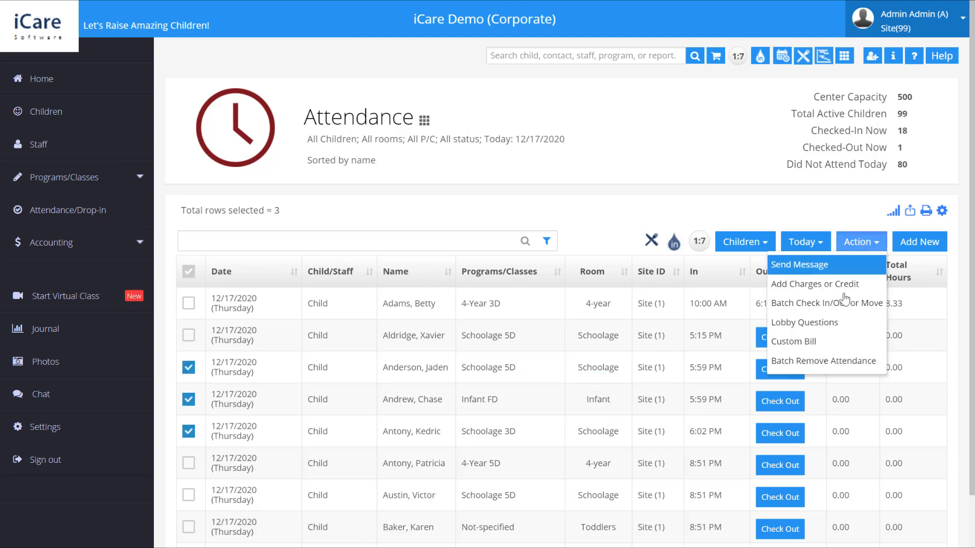
pyautogui.click(840, 311)
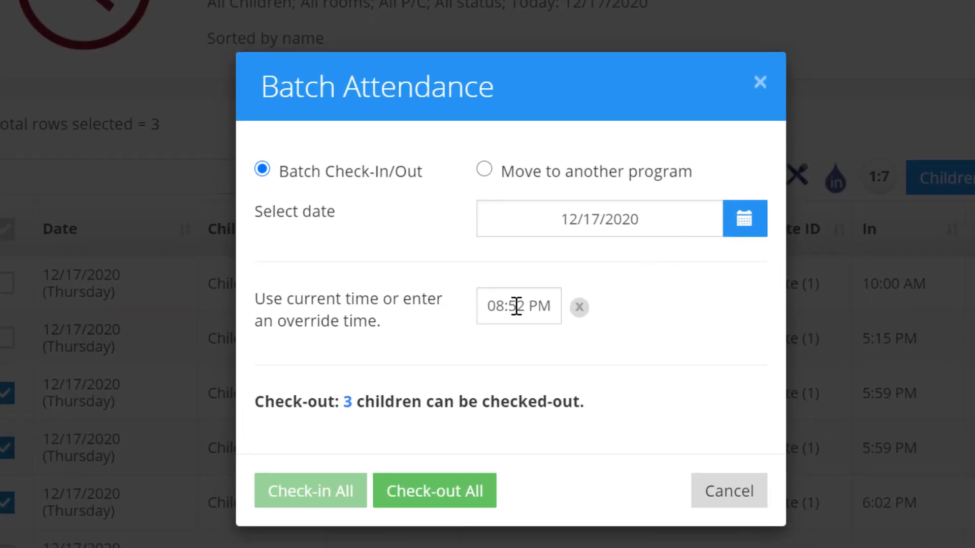
pyautogui.click(448, 503)
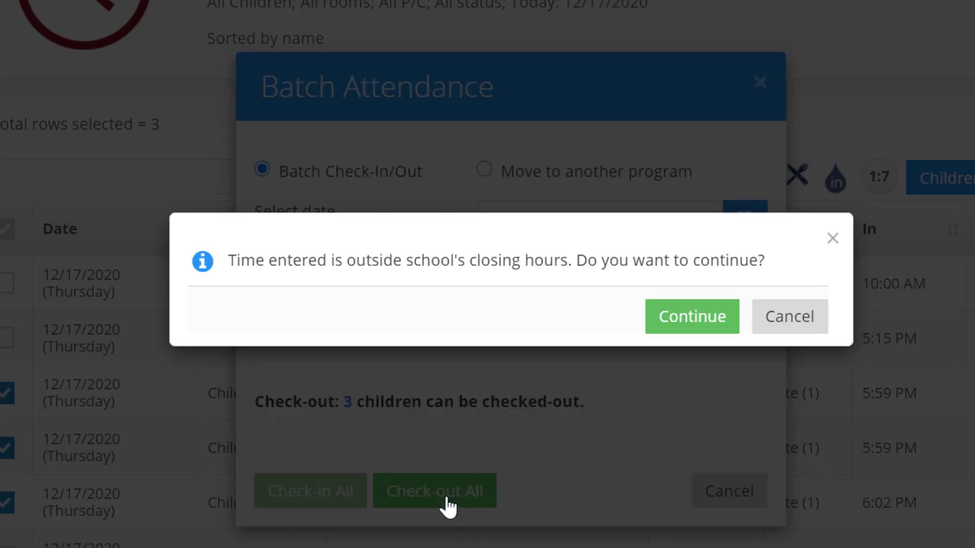
pyautogui.click(693, 317)
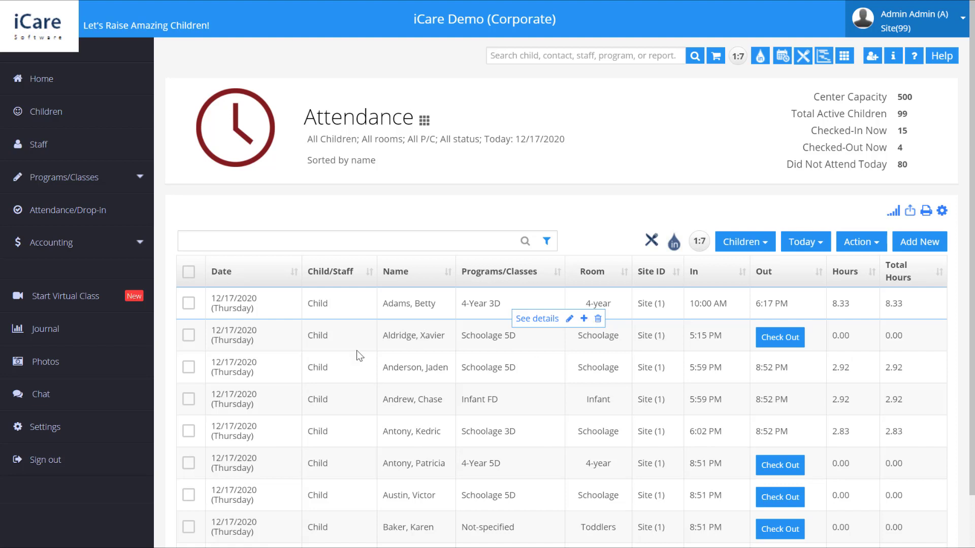
# - Select two checked-out children and start a batch attendance change with override time 7:52 PM
pyautogui.click(189, 368)
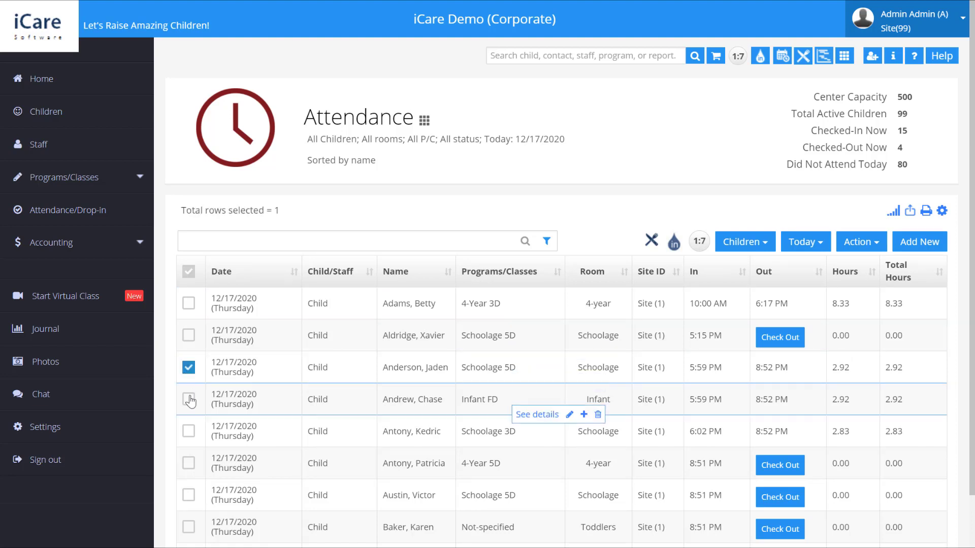
pyautogui.click(188, 399)
pyautogui.click(861, 242)
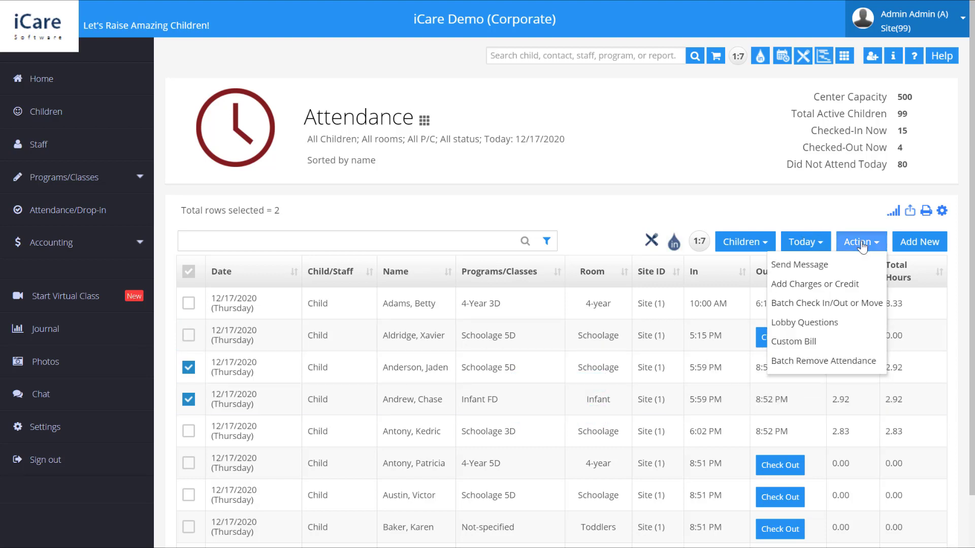
pyautogui.click(845, 305)
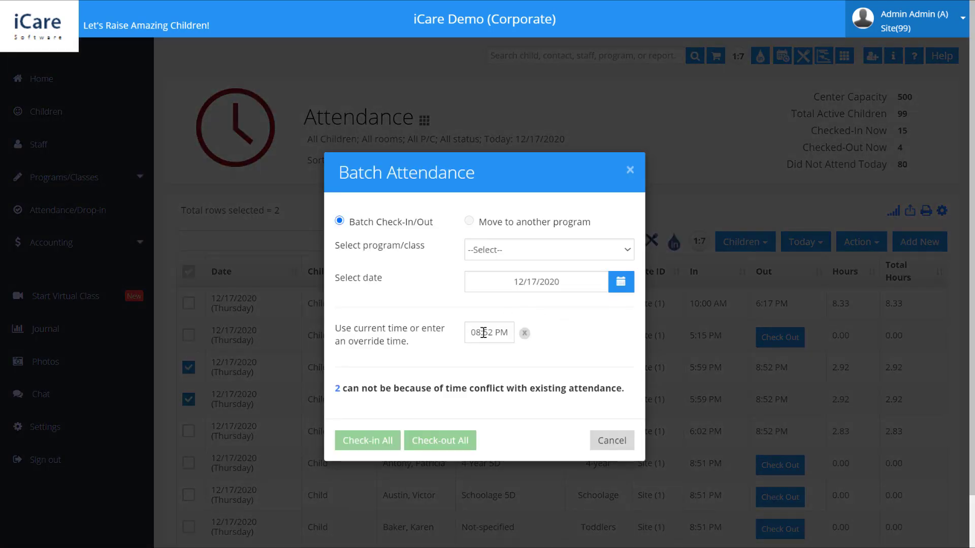
pyautogui.click(483, 332)
pyautogui.moveTo(473, 333); pyautogui.dragTo(481, 336)
pyautogui.write('7')
pyautogui.click(416, 412)
# - Close the batch window and select the 4-Year 5D and Schoolage 5D children instead
pyautogui.click(630, 170)
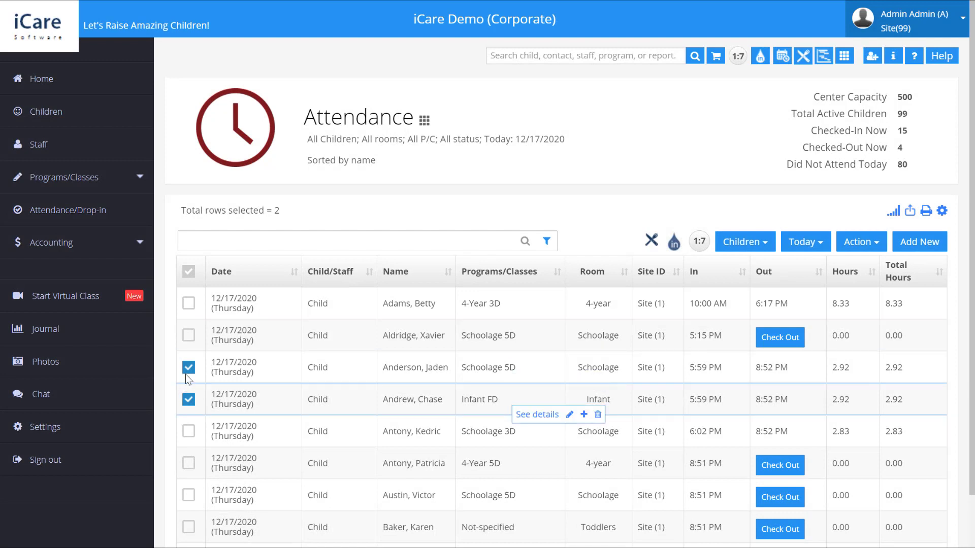
pyautogui.click(189, 367)
pyautogui.click(189, 401)
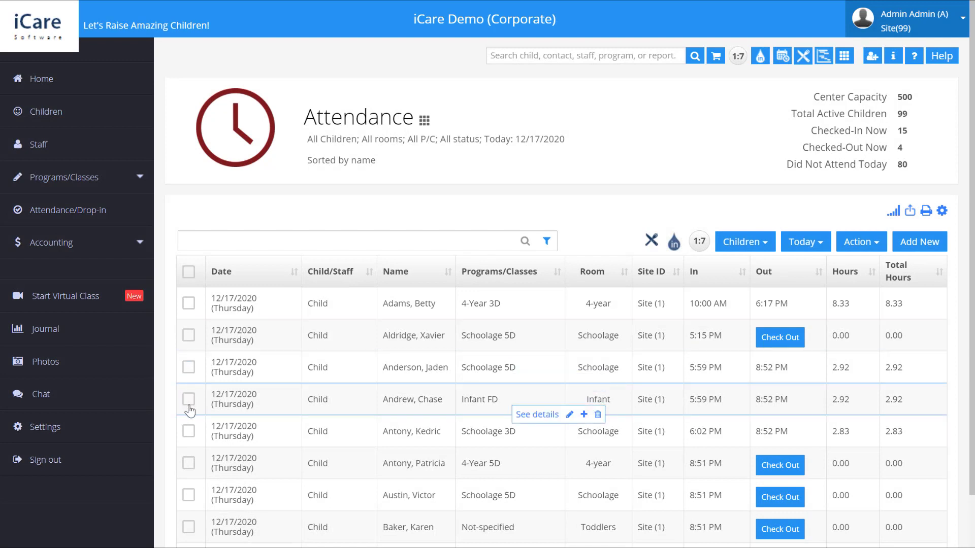
pyautogui.click(187, 465)
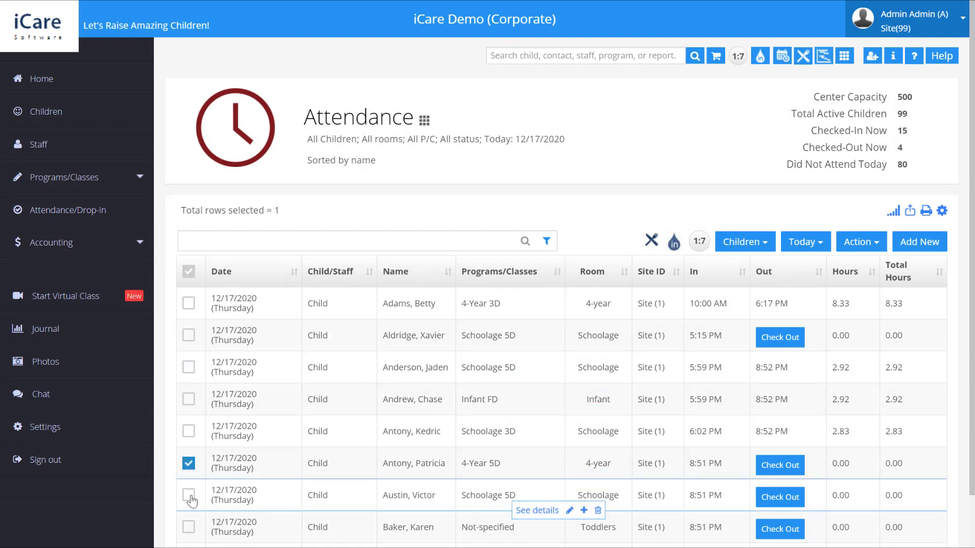
pyautogui.click(189, 496)
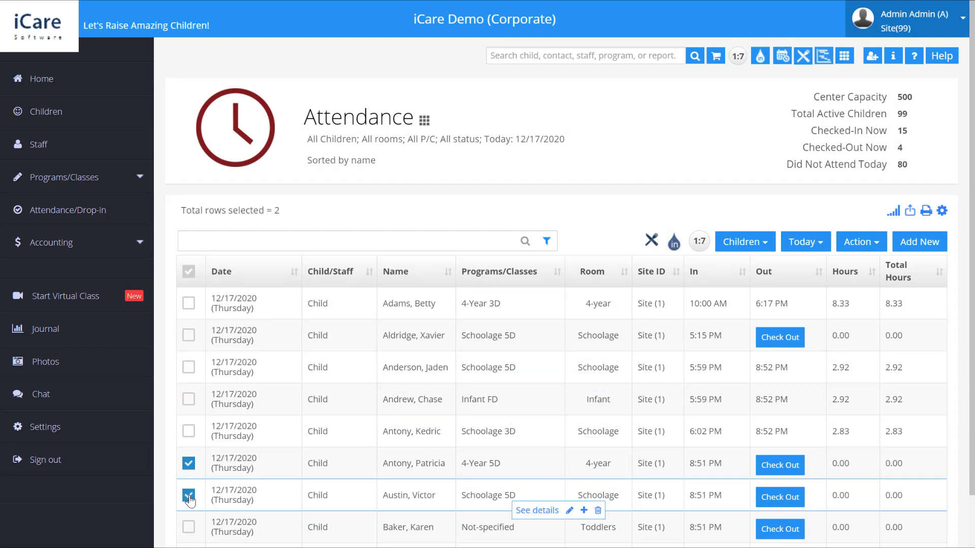
# - Start a batch move to another program, keeping the override time at 8:53 PM
pyautogui.click(849, 244)
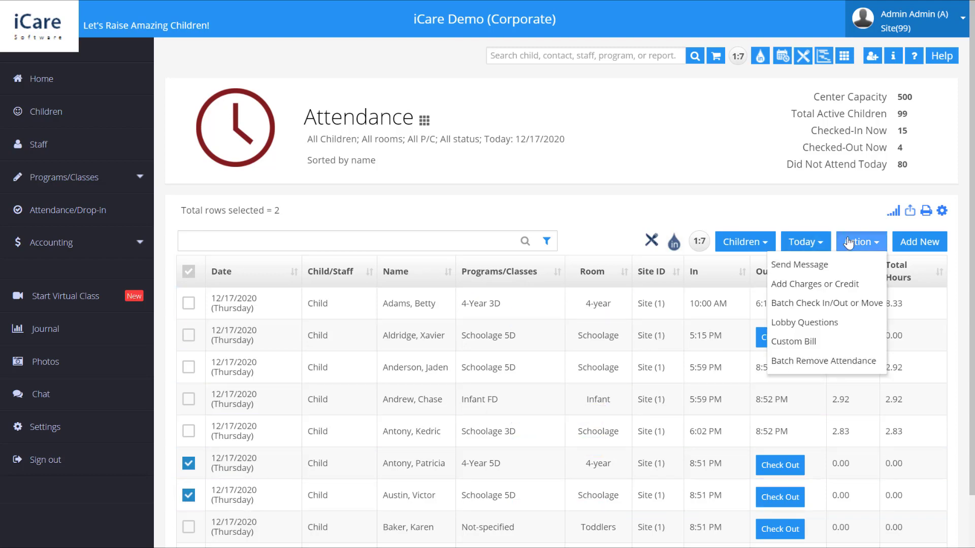
pyautogui.click(833, 305)
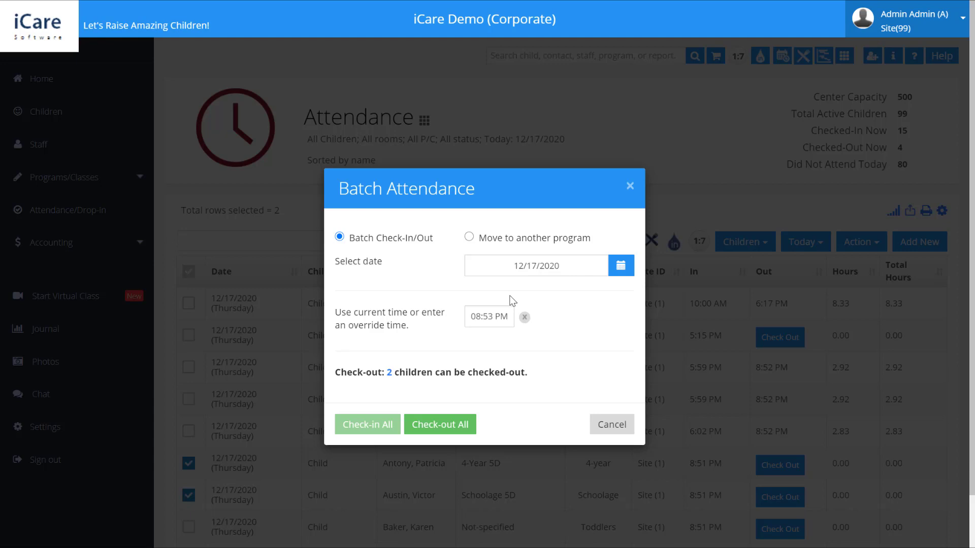
pyautogui.click(469, 237)
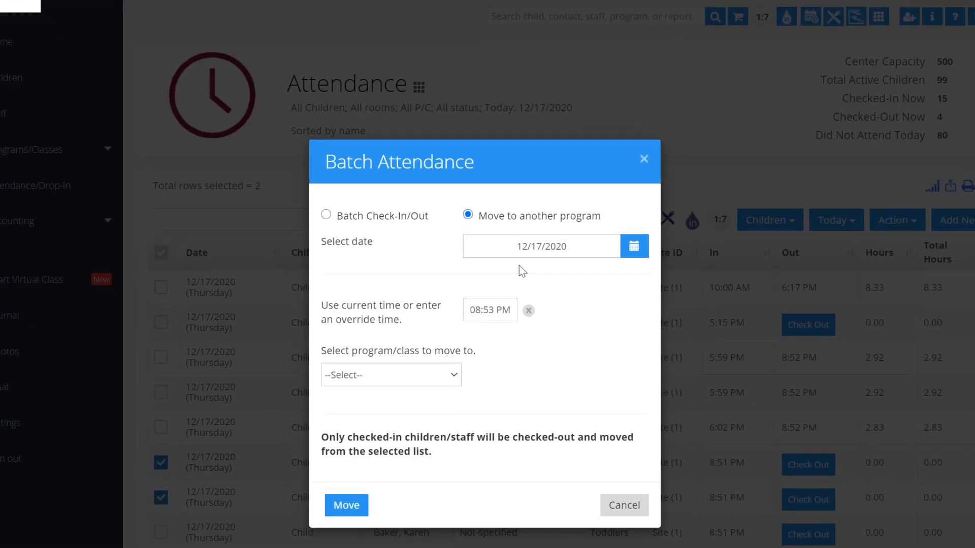
pyautogui.click(476, 287)
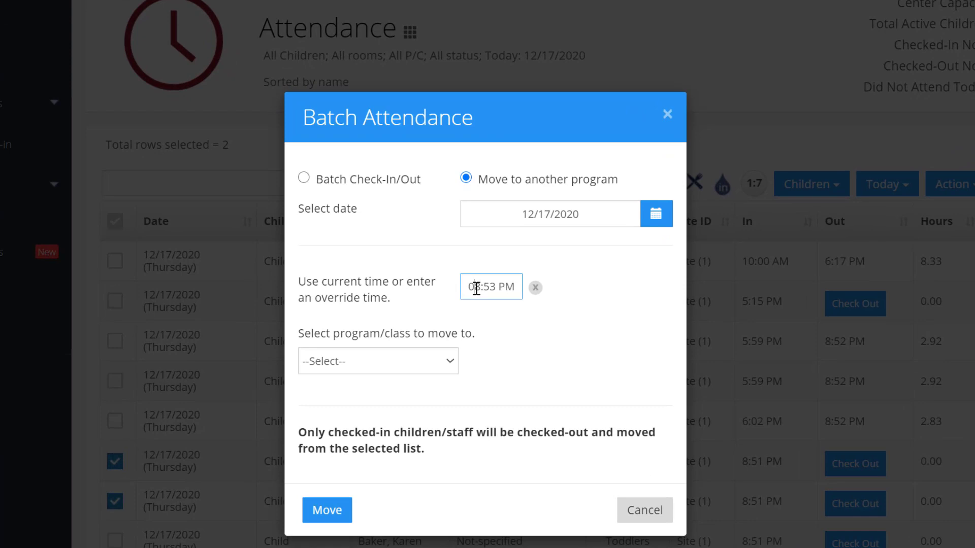
pyautogui.moveTo(477, 288); pyautogui.dragTo(482, 288)
pyautogui.write('7')
pyautogui.click(495, 318)
pyautogui.moveTo(468, 291); pyautogui.dragTo(476, 288)
pyautogui.write('8')
# - Move both children into the 4-Year 3D (P) program
pyautogui.click(448, 362)
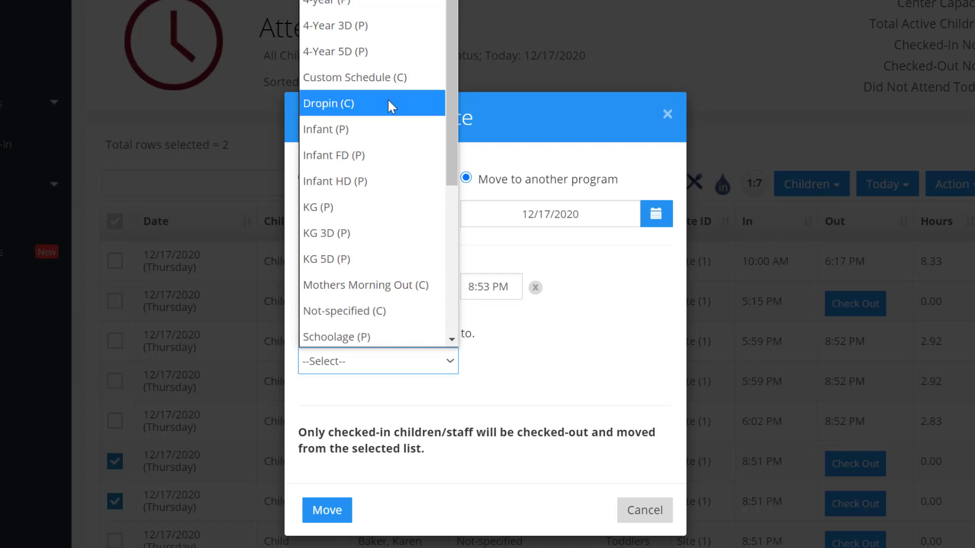
pyautogui.click(374, 26)
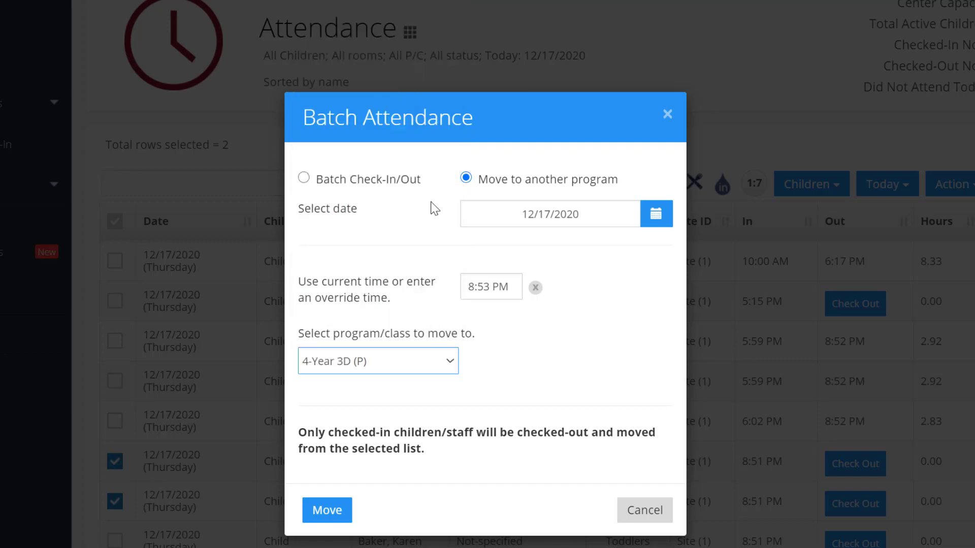
pyautogui.click(330, 510)
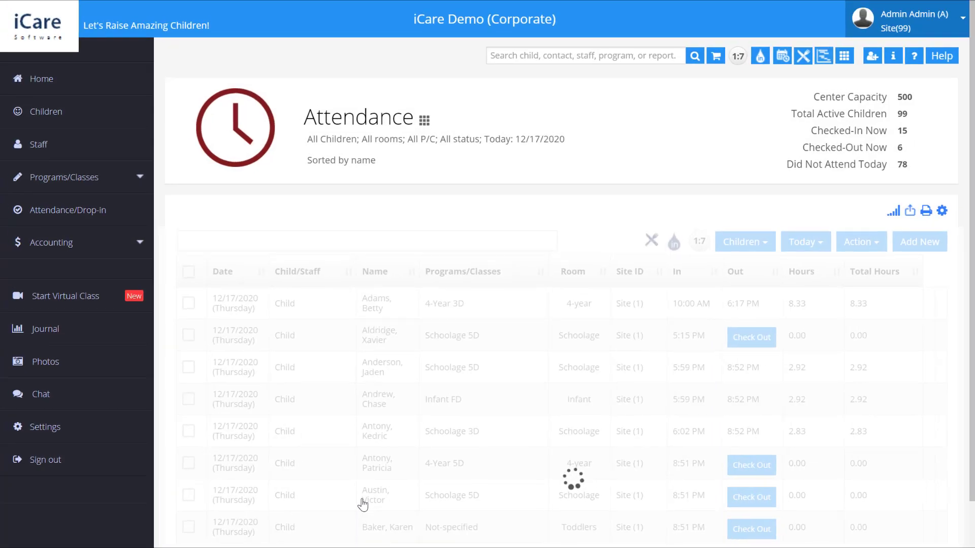